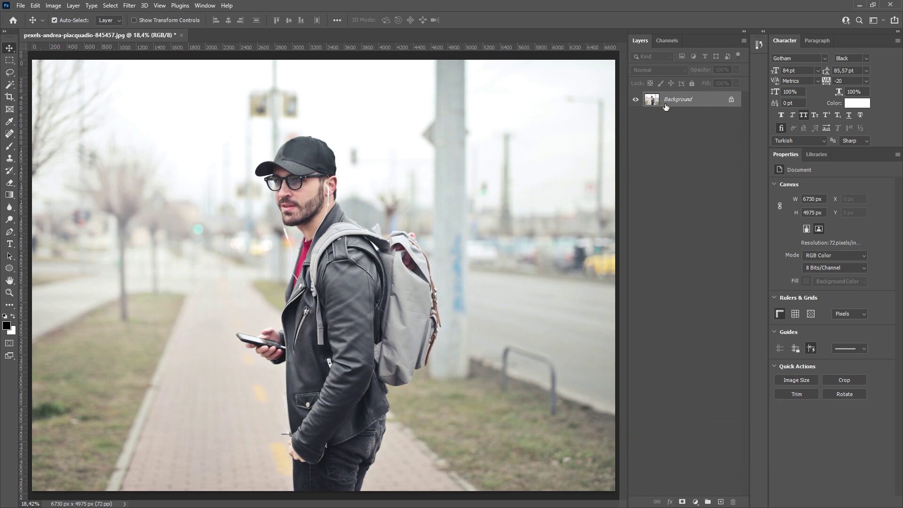
Convert the street photo's locked Background layer into editable Layer 0
{"action": "left_click", "coordinate": [732, 102]}
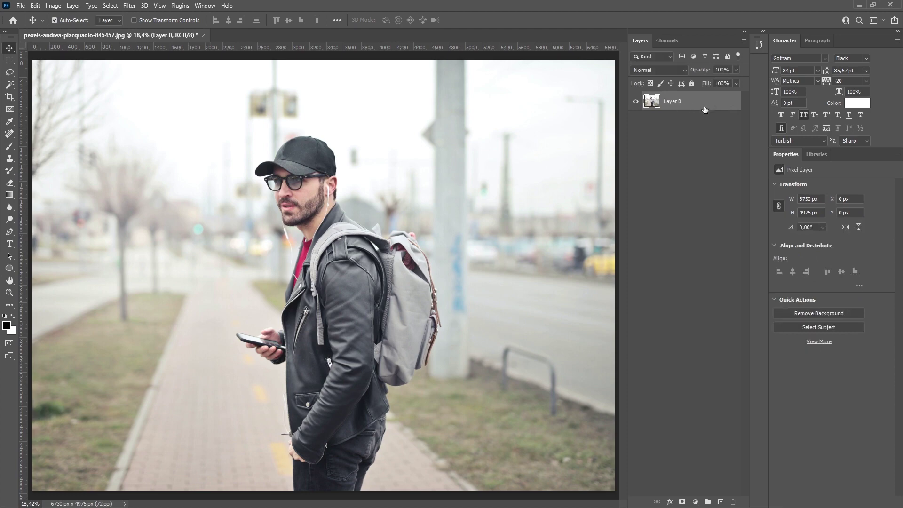
Flip the photo layer horizontally with Free Transform's Flip Horizontal and commit
{"action": "mouse_move", "coordinate": [262, 360]}
{"action": "left_mouse_down"}
{"action": "mouse_move", "coordinate": [224, 348]}
{"action": "mouse_move", "coordinate": [254, 367]}
{"action": "left_mouse_up"}
{"action": "key", "text": "ctrl+t"}
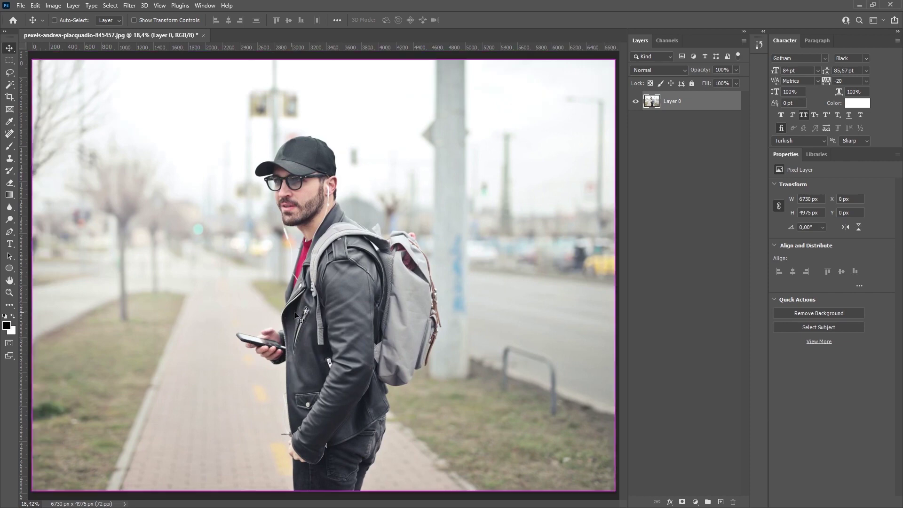
{"action": "right_click", "coordinate": [246, 258]}
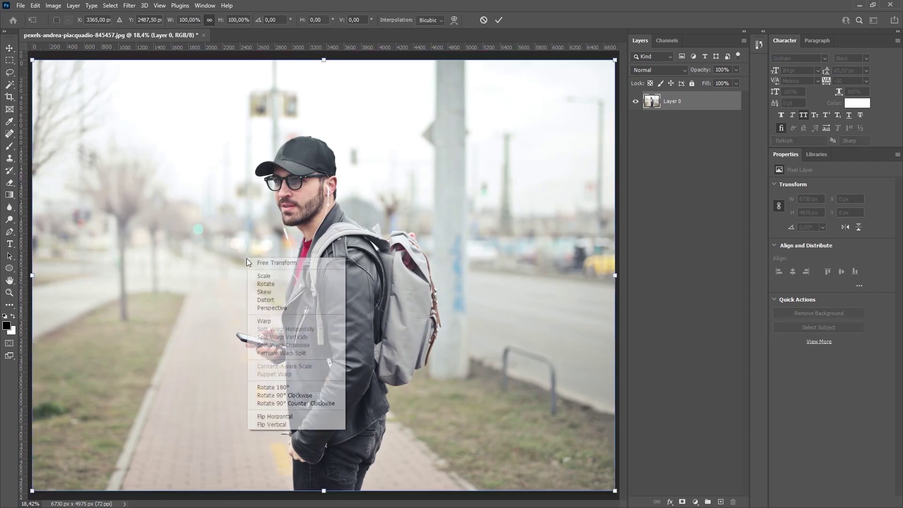
{"action": "left_click", "coordinate": [306, 419]}
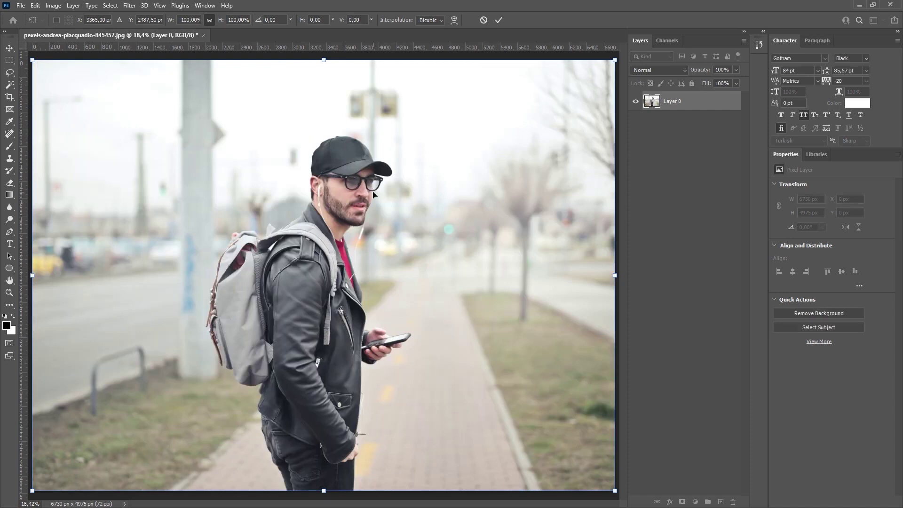
{"action": "key", "text": "Return"}
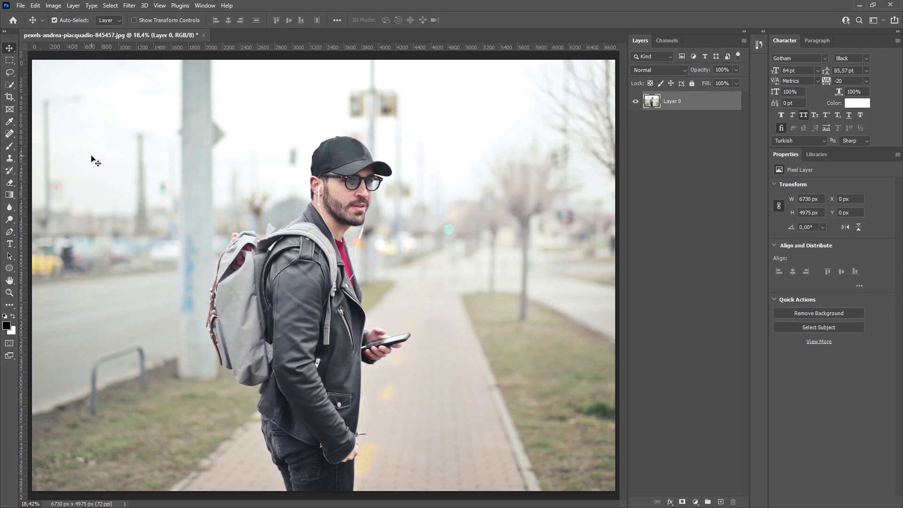
Box-select the man, his backpack and phone with the Object Selection Tool
{"action": "left_click", "coordinate": [9, 88]}
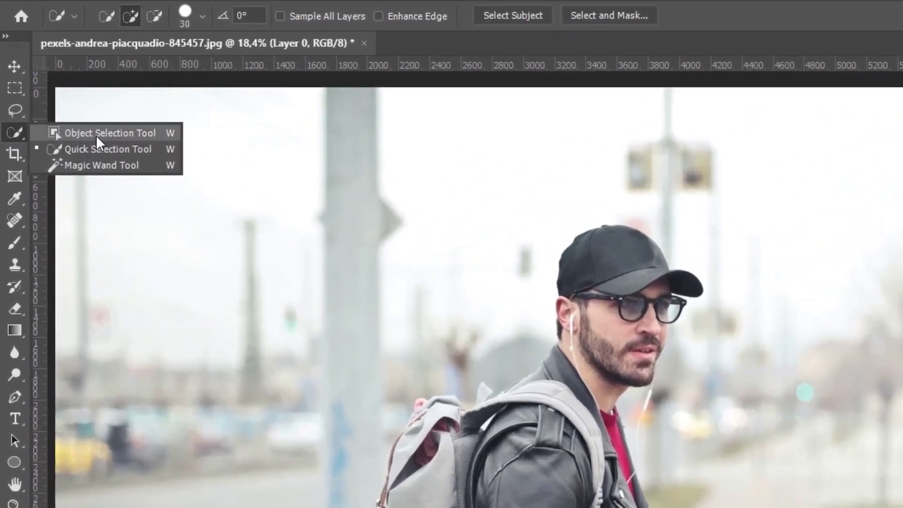
{"action": "left_click", "coordinate": [113, 133]}
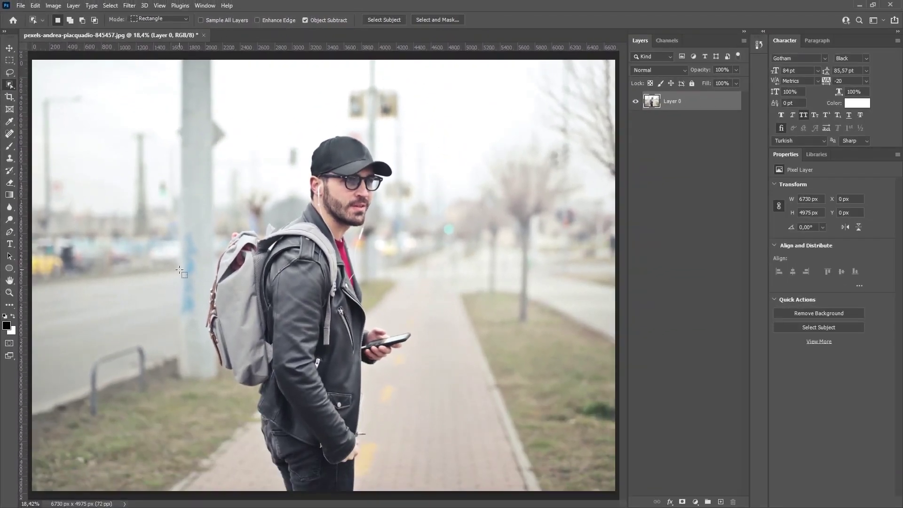
{"action": "left_click_drag", "start_coordinate": [191, 124], "coordinate": [421, 498]}
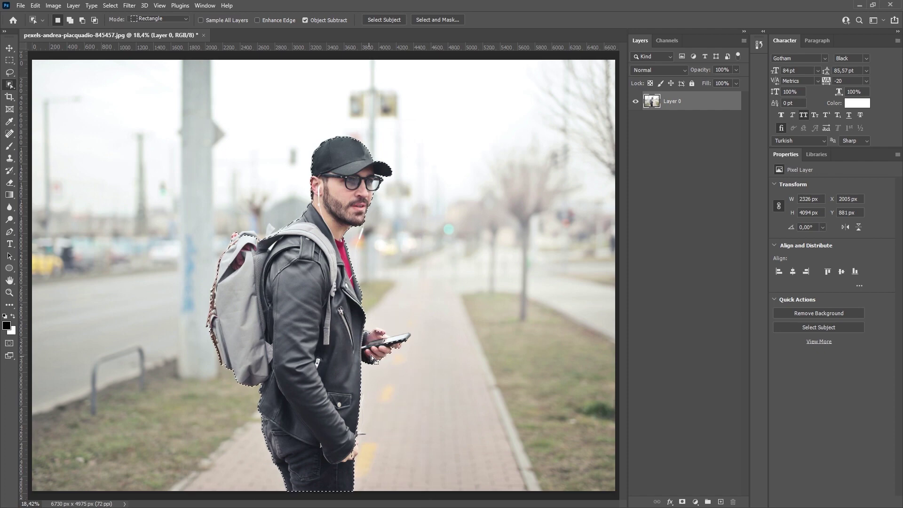
Zoom in and add the phone-holding hand and phone to the selection
{"action": "key", "text": "ctrl+plus"}
{"action": "key", "text": "ctrl+plus"}
{"action": "key", "text": "ctrl+plus"}
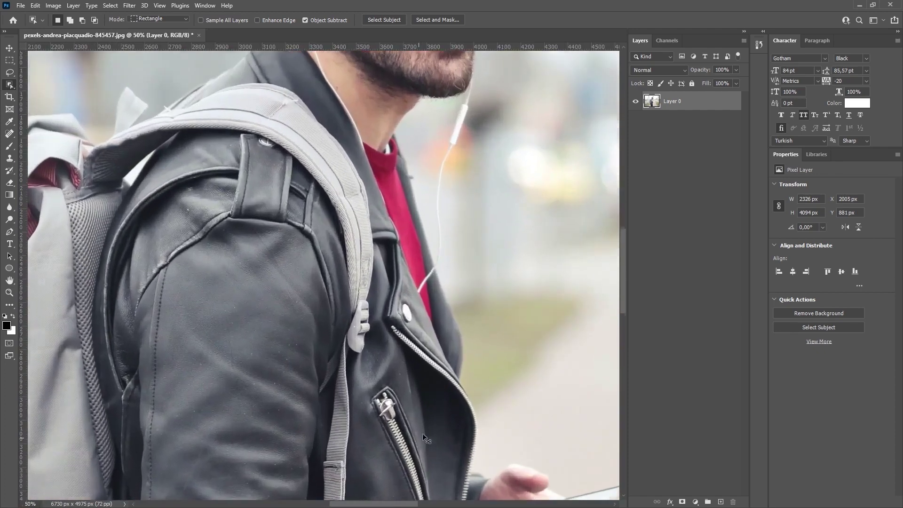
{"action": "key", "text": "ctrl+plus"}
{"action": "left_click_drag", "start_coordinate": [430, 449], "coordinate": [289, 301]}
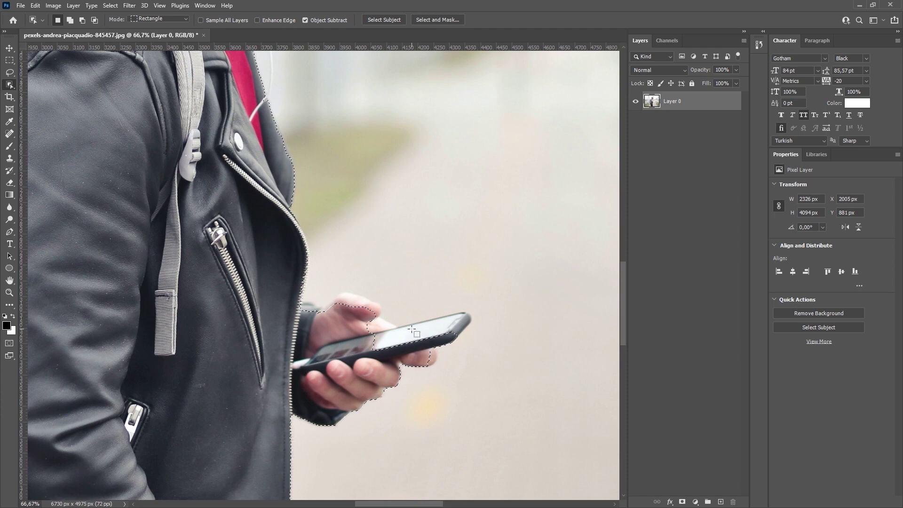
{"action": "key", "text": "shift"}
{"action": "left_click_drag", "start_coordinate": [501, 268], "coordinate": [332, 376]}
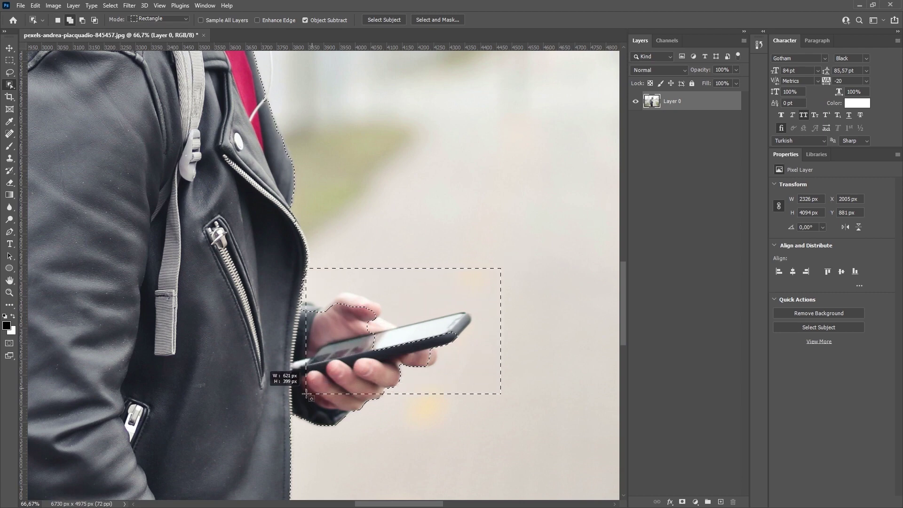
{"action": "left_click_drag", "start_coordinate": [332, 378], "coordinate": [275, 399]}
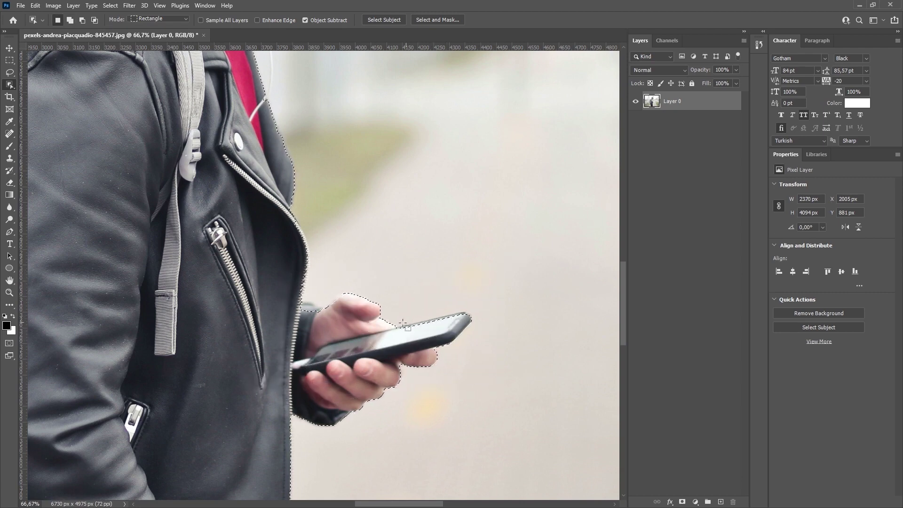
Subtract background above the backpack top so the selection follows its edge
{"action": "left_click_drag", "start_coordinate": [238, 138], "coordinate": [390, 183]}
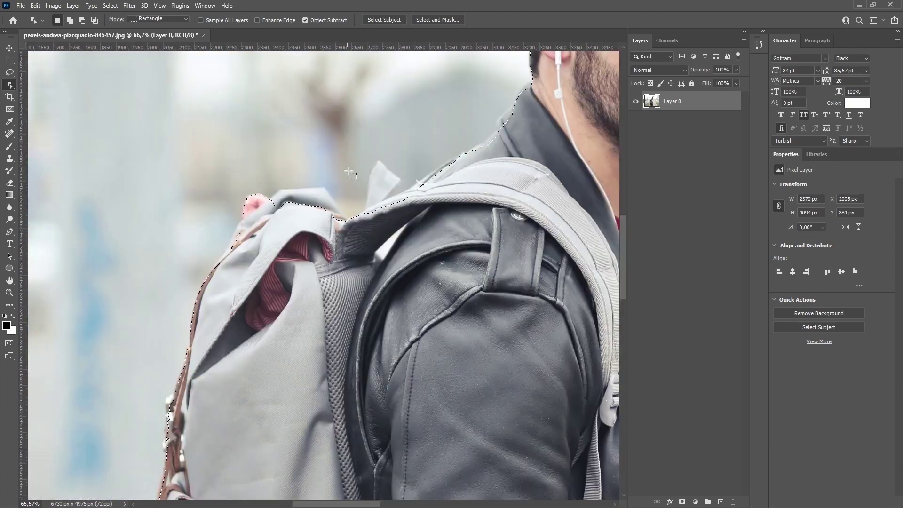
{"action": "left_click_drag", "start_coordinate": [217, 137], "coordinate": [309, 210]}
{"action": "left_click_drag", "start_coordinate": [355, 215], "coordinate": [332, 200]}
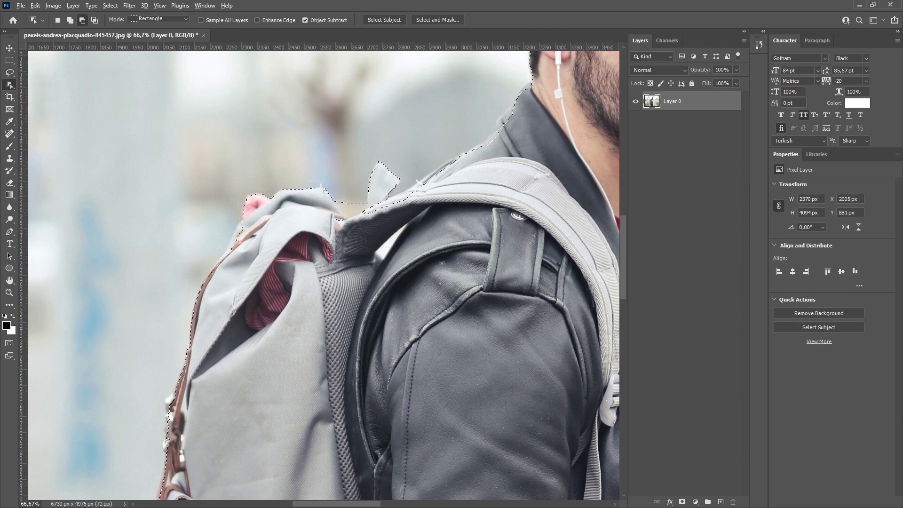
{"action": "left_click_drag", "start_coordinate": [322, 185], "coordinate": [374, 252]}
{"action": "scroll", "coordinate": [287, 312], "scroll_direction": "down", "scroll_amount": 5}
{"action": "key", "text": "ctrl+0"}
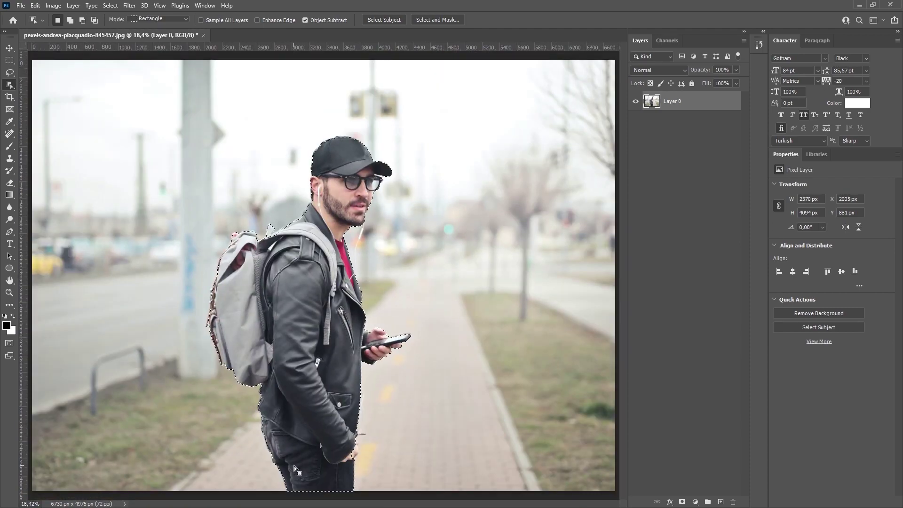
{"action": "left_click", "coordinate": [431, 19]}
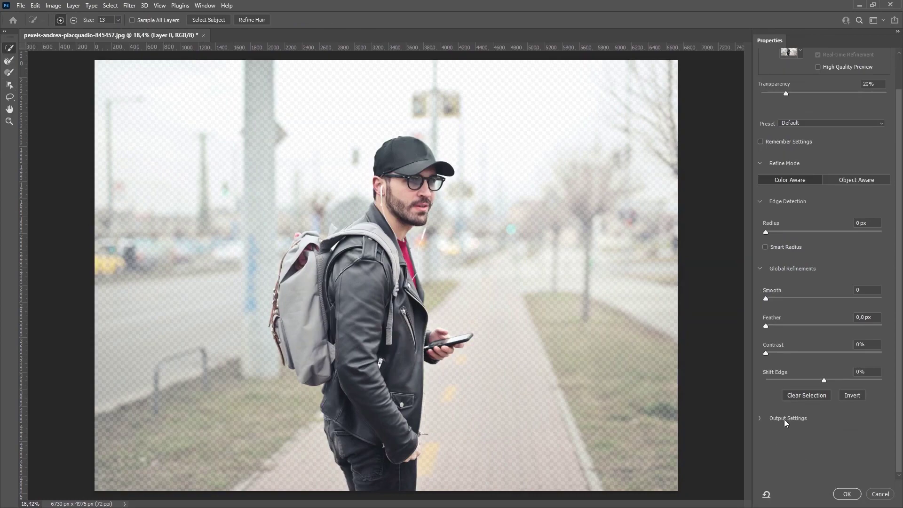
Output the Select and Mask result as 'New Layer with Layer Mask' and confirm
{"action": "left_click", "coordinate": [762, 420]}
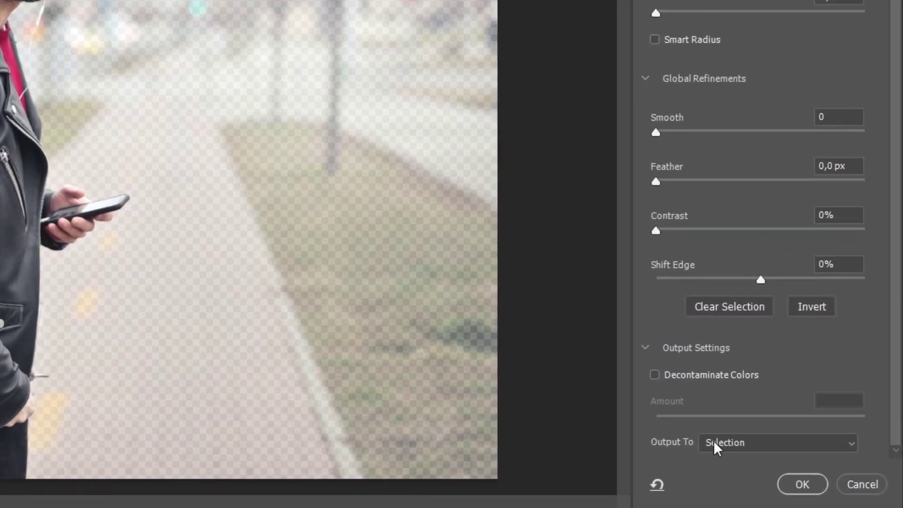
{"action": "left_click", "coordinate": [729, 442]}
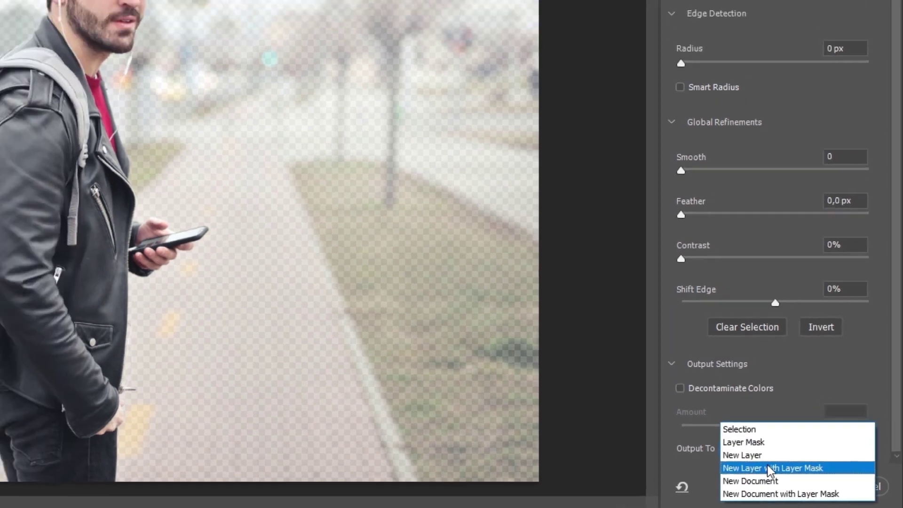
{"action": "left_click", "coordinate": [754, 461]}
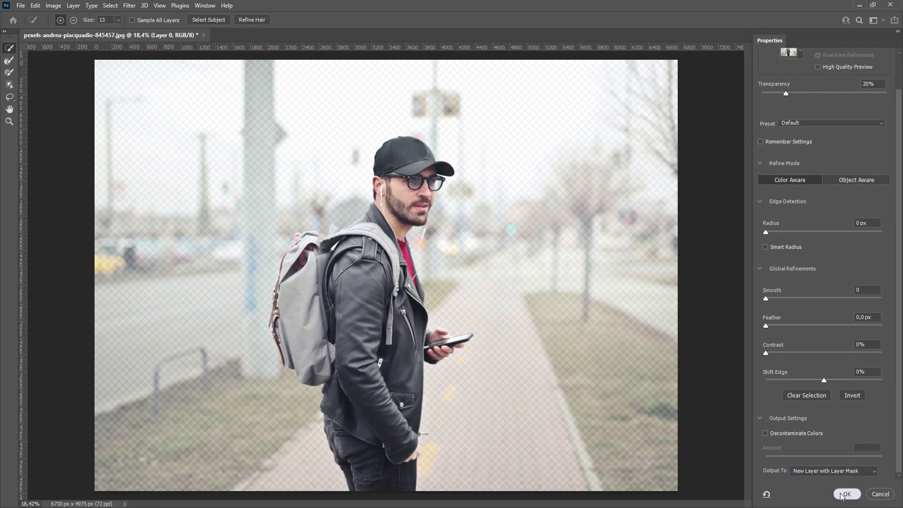
{"action": "left_click", "coordinate": [845, 494]}
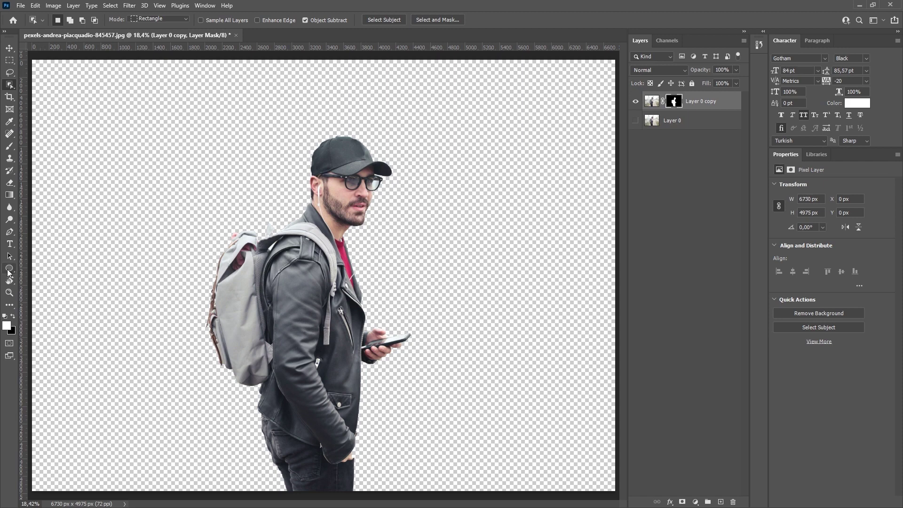
Draw a large white-filled circle over the man's upper body with the Ellipse tool
{"action": "left_click", "coordinate": [9, 271]}
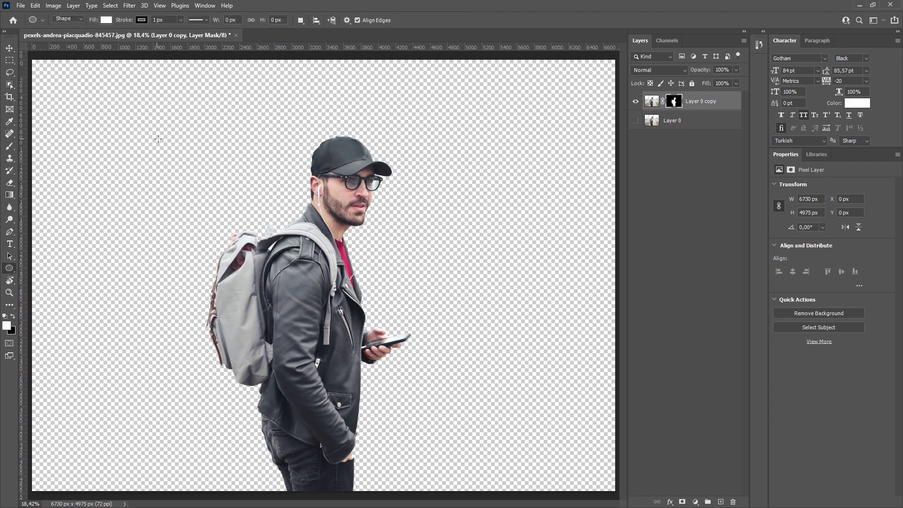
{"action": "left_click_drag", "start_coordinate": [159, 136], "coordinate": [430, 368]}
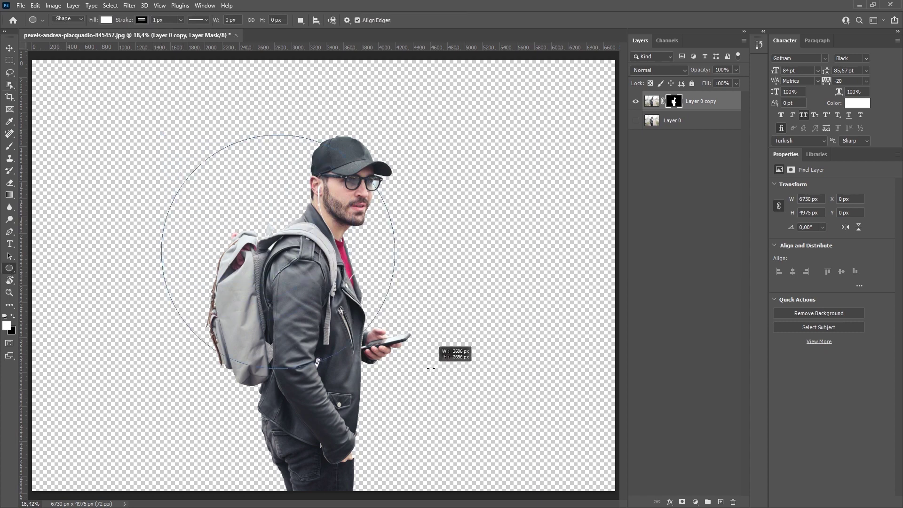
{"action": "left_click_drag", "start_coordinate": [431, 368], "coordinate": [498, 418]}
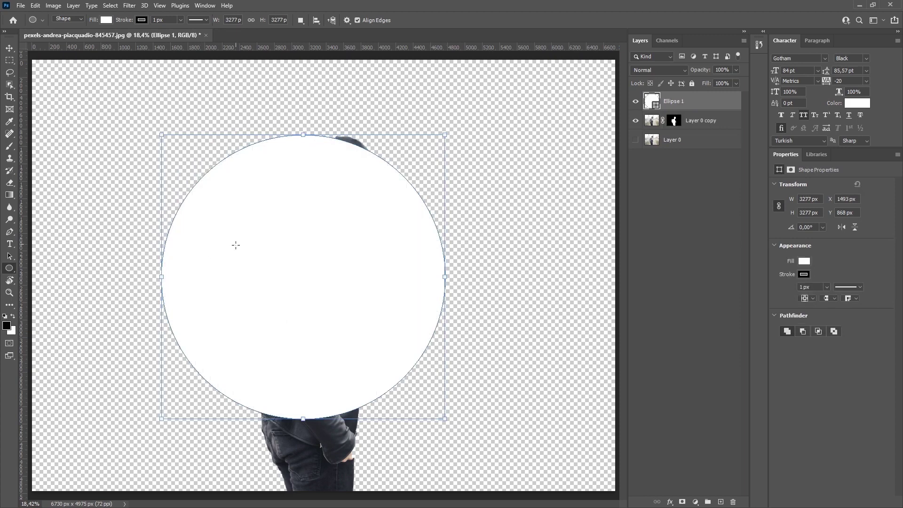
{"action": "left_click", "coordinate": [9, 50]}
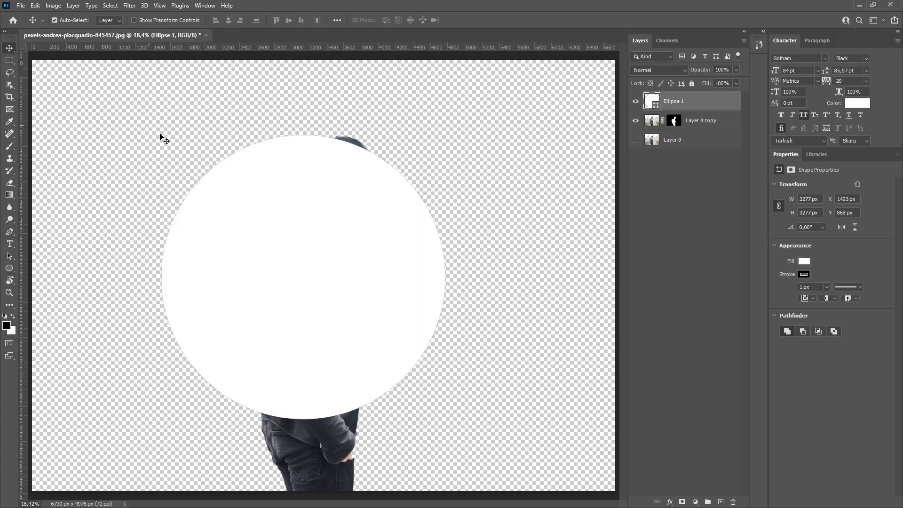
Align the circle to the canvas's horizontal and vertical centres, then deselect
{"action": "key", "text": "ctrl+a"}
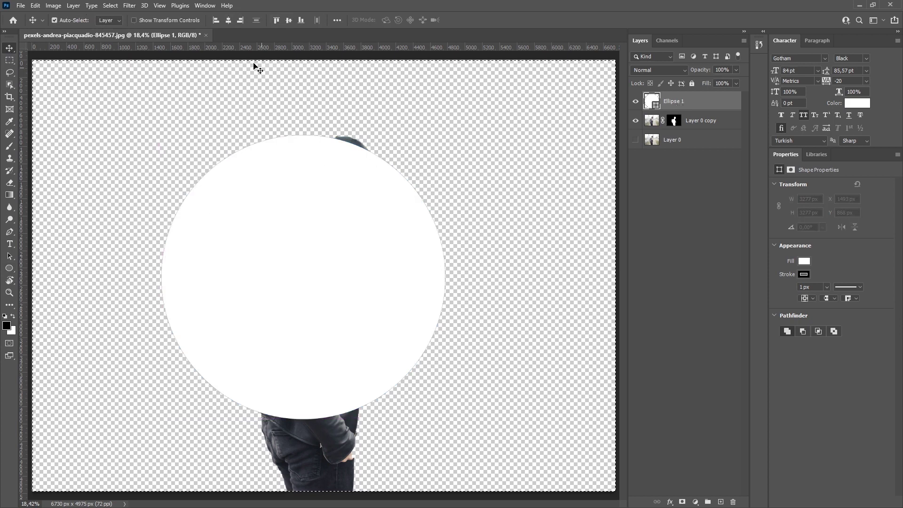
{"action": "left_click", "coordinate": [228, 21]}
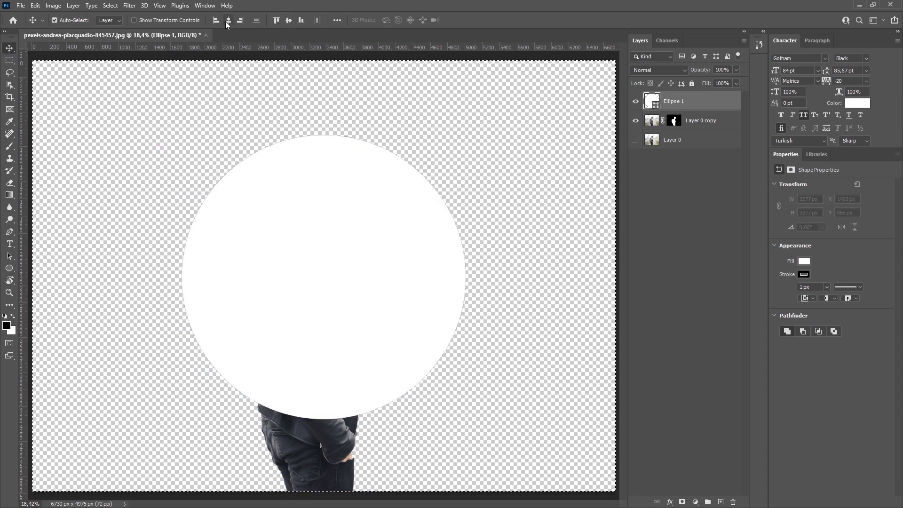
{"action": "left_click", "coordinate": [288, 20]}
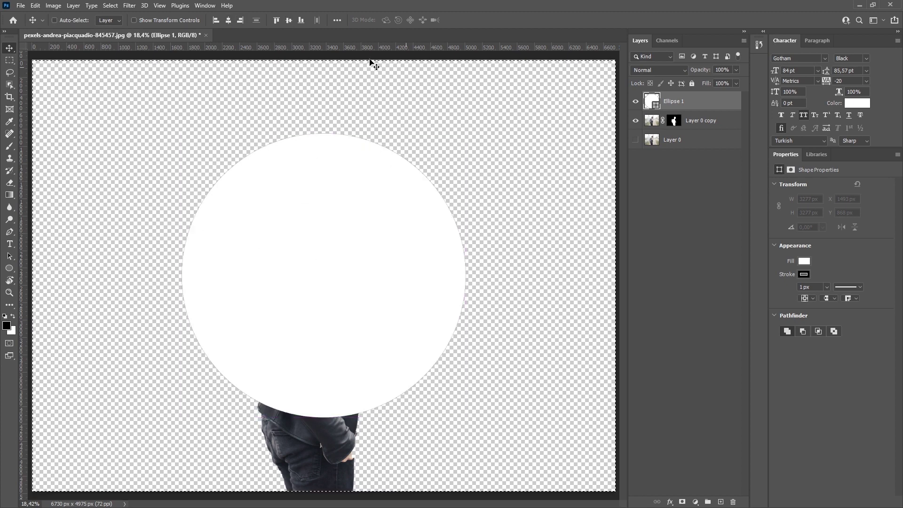
{"action": "key", "text": "ctrl+d"}
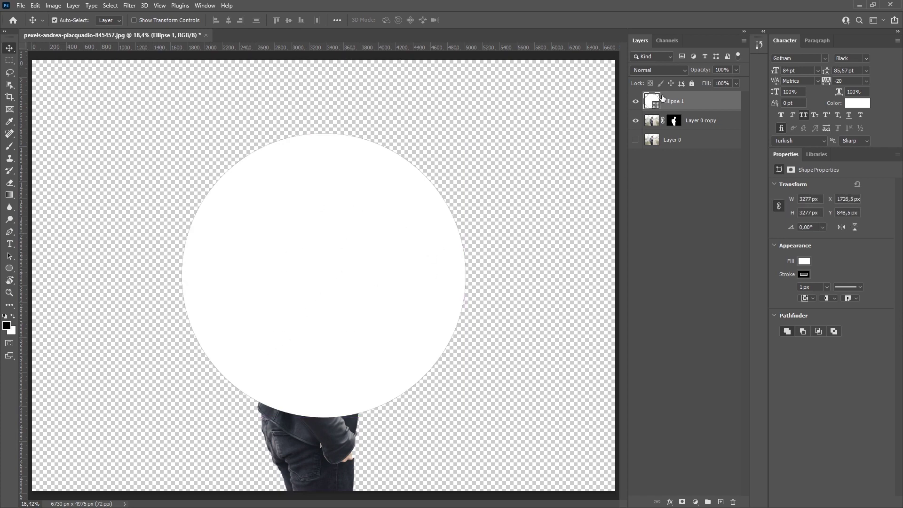
Open the Ellipse 1 fill colour picker and preview a bright yellow
{"action": "key", "text": "i"}
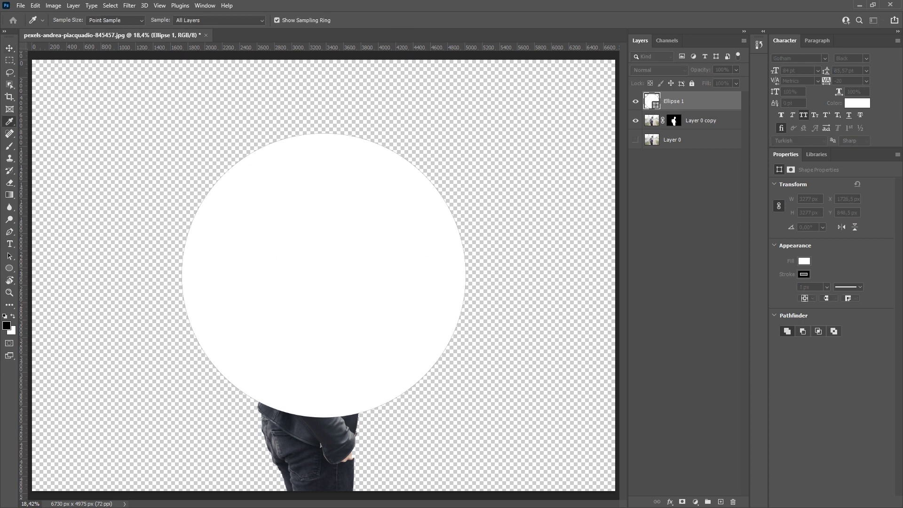
{"action": "double_click", "coordinate": [651, 101]}
{"action": "left_click", "coordinate": [622, 191]}
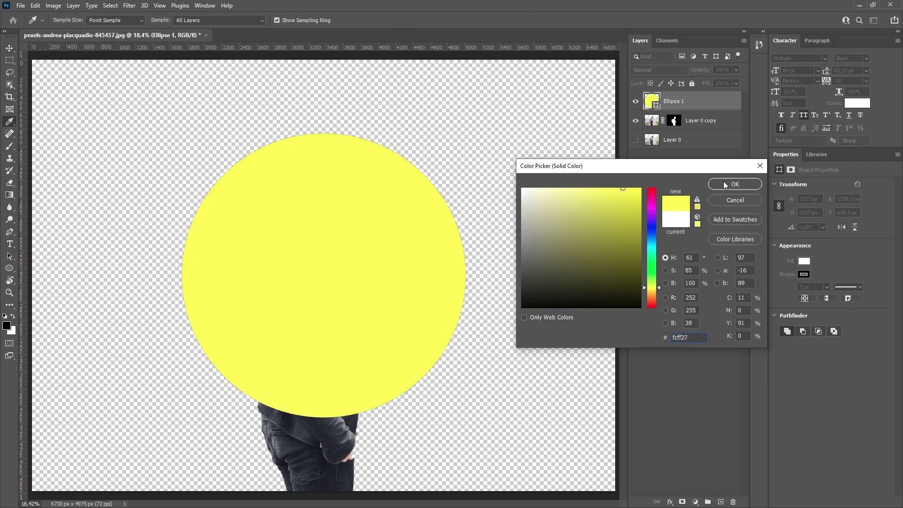
Confirm the yellow circle fill and begin dragging the man's layer upward
{"action": "left_click", "coordinate": [725, 183]}
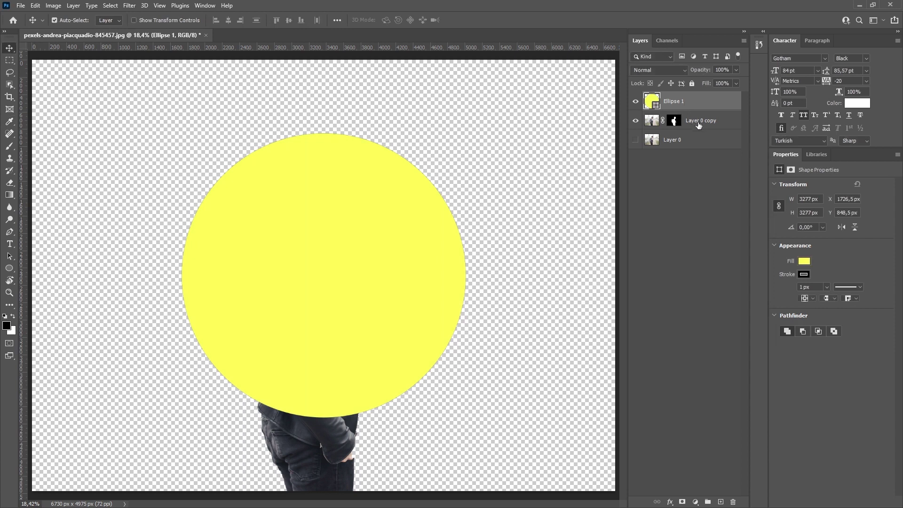
{"action": "left_click_drag", "start_coordinate": [699, 123], "coordinate": [695, 96]}
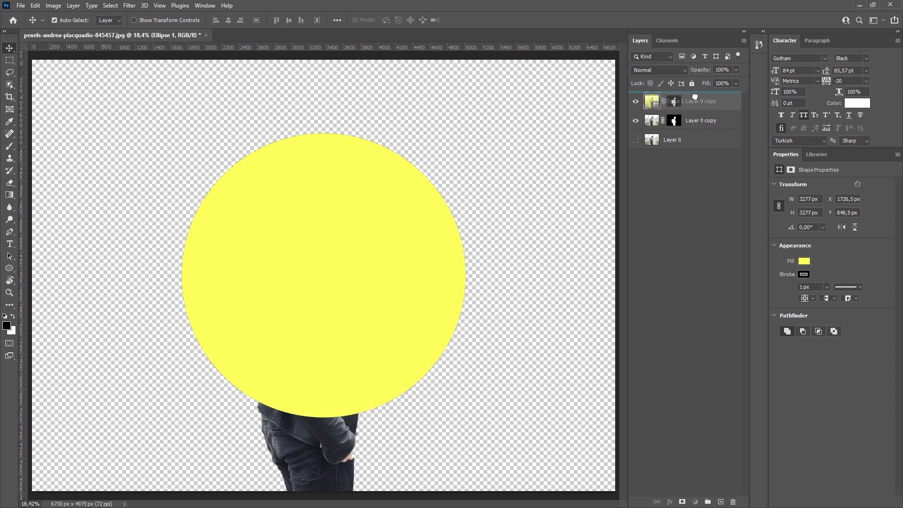
Move Layer 0 copy above Ellipse 1 and scale the man up to about 136%
{"action": "left_click_drag", "start_coordinate": [695, 96], "coordinate": [695, 130]}
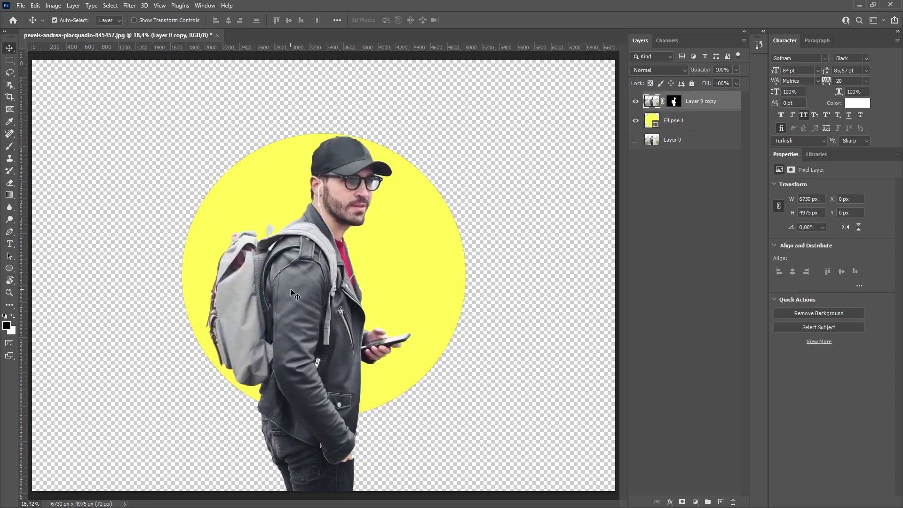
{"action": "key", "text": "ctrl+minus"}
{"action": "key", "text": "ctrl+minus"}
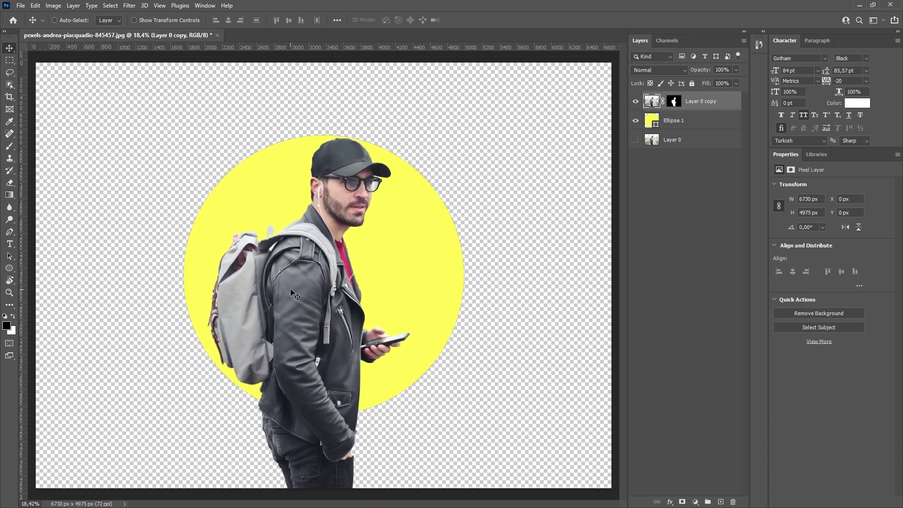
{"action": "key", "text": "ctrl+t"}
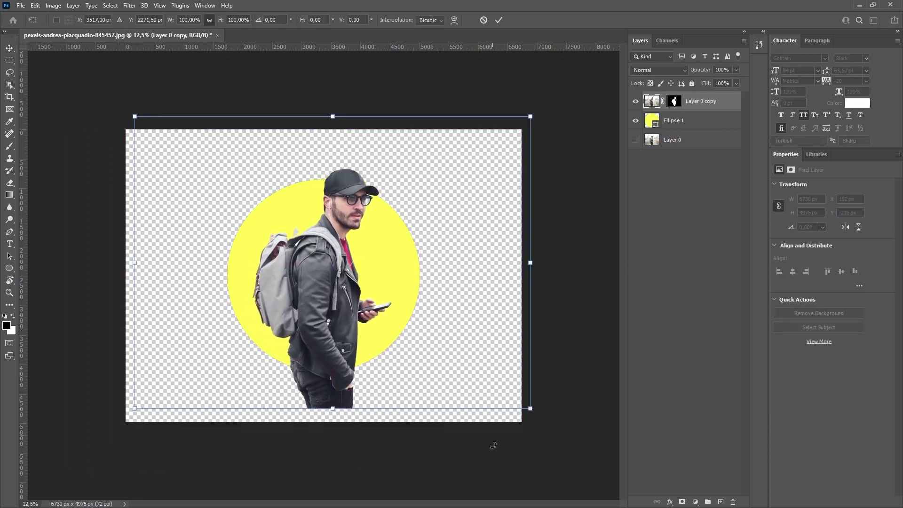
{"action": "left_click_drag", "start_coordinate": [530, 409], "coordinate": [612, 462]}
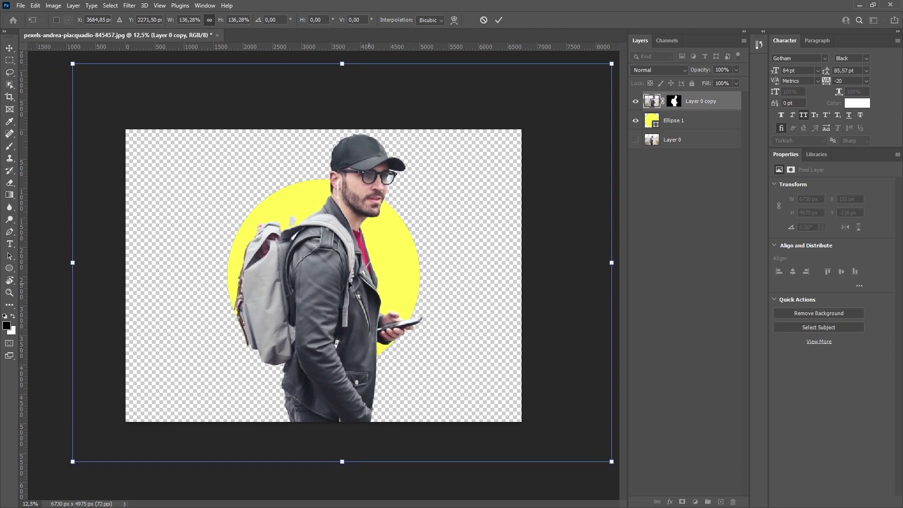
{"action": "key", "text": "Return"}
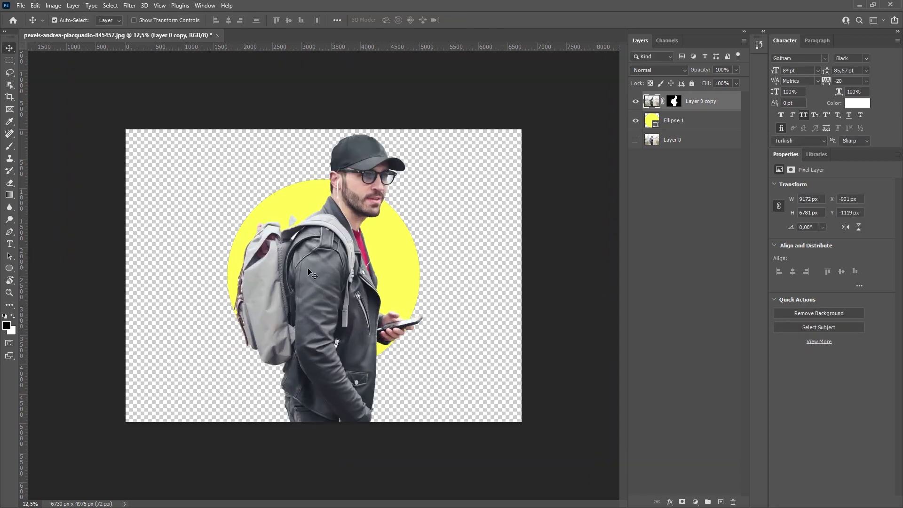
{"action": "scroll", "coordinate": [308, 271], "scroll_direction": "up", "scroll_amount": 3}
{"action": "key", "text": "ctrl+backslash"}
{"action": "key", "text": "b"}
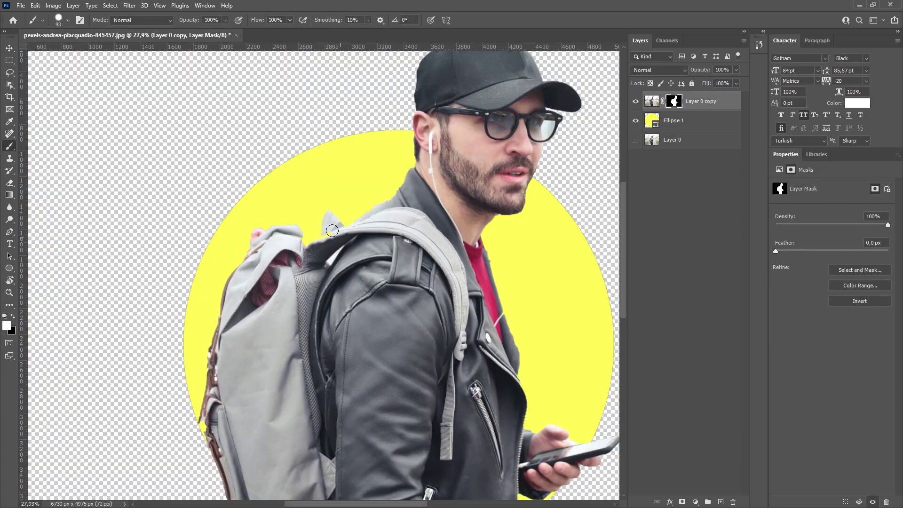
{"action": "type", "text": "man"}
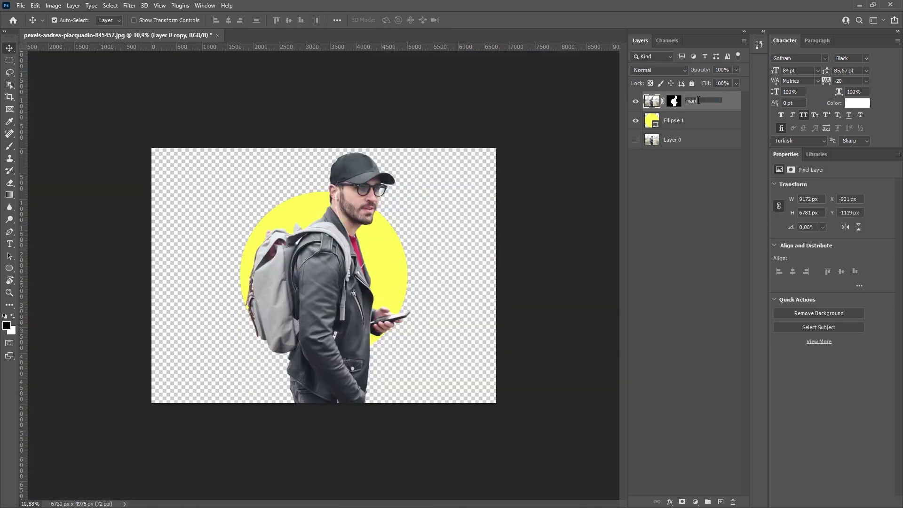
Confirm renaming the cut-out layer to 'man' and fit the image in the window
{"action": "key", "text": "Return"}
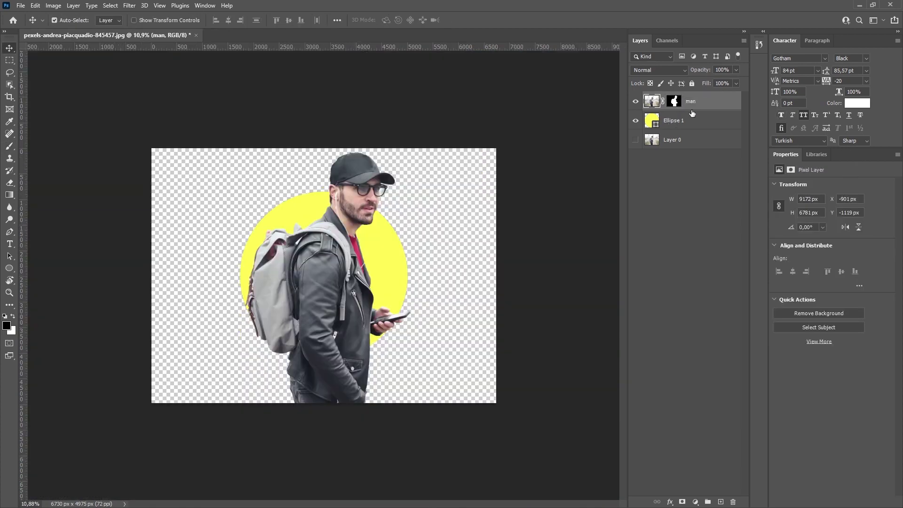
{"action": "key", "text": "ctrl+0"}
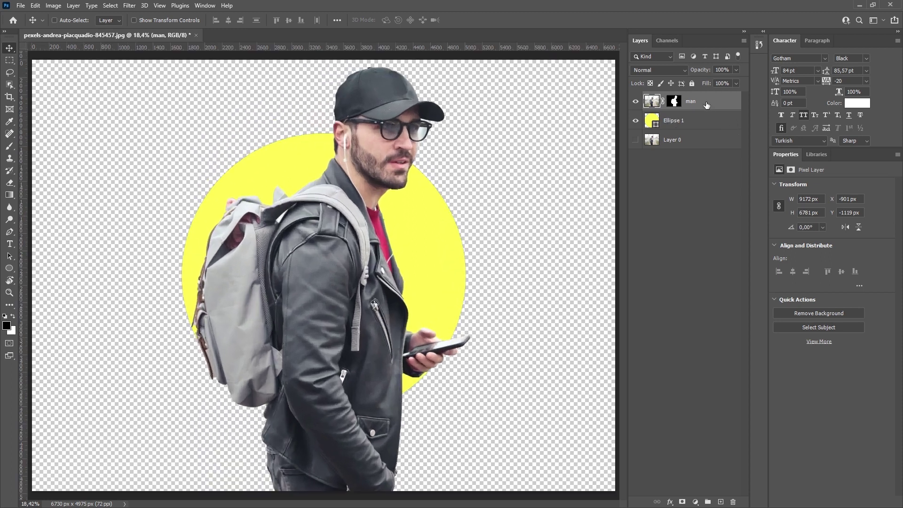
Group the man layer, add a group mask, and load the Ellipse 1 outline as a selection
{"action": "key", "text": "ctrl+g"}
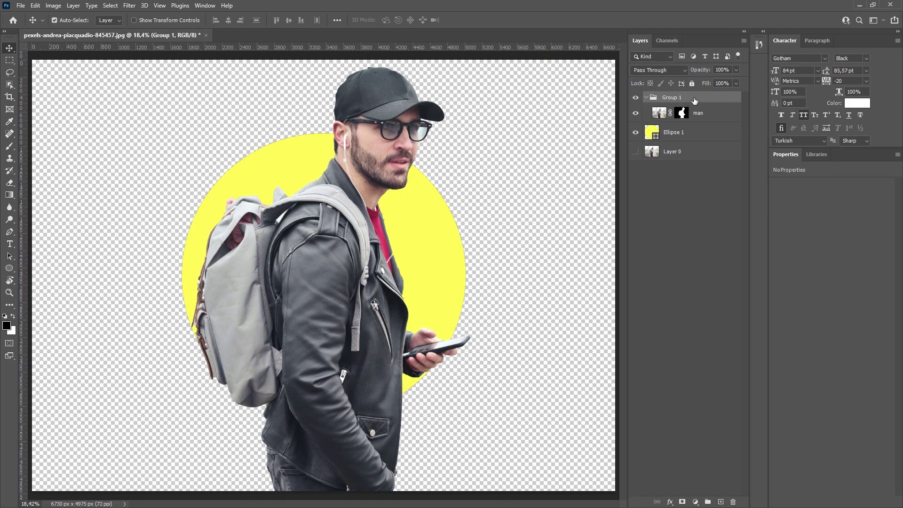
{"action": "left_click", "coordinate": [681, 501]}
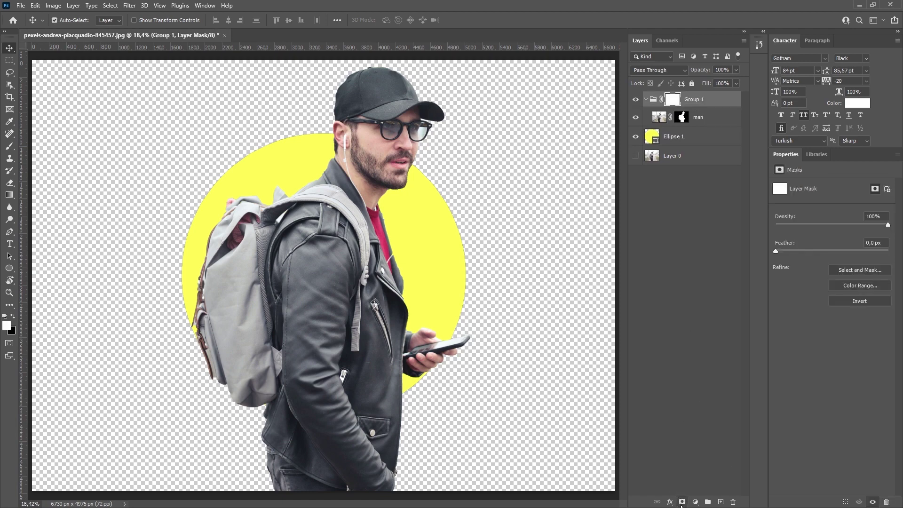
{"action": "key", "text": "ctrl"}
{"action": "left_click", "coordinate": [651, 138], "text": "ctrl"}
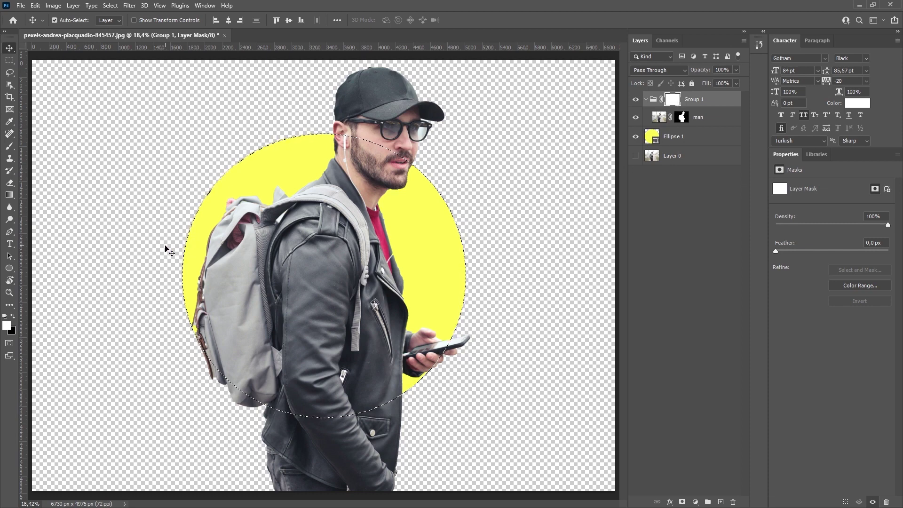
Ready the Brush with black as the foreground colour, test a stroke, and undo it
{"action": "key", "text": "b"}
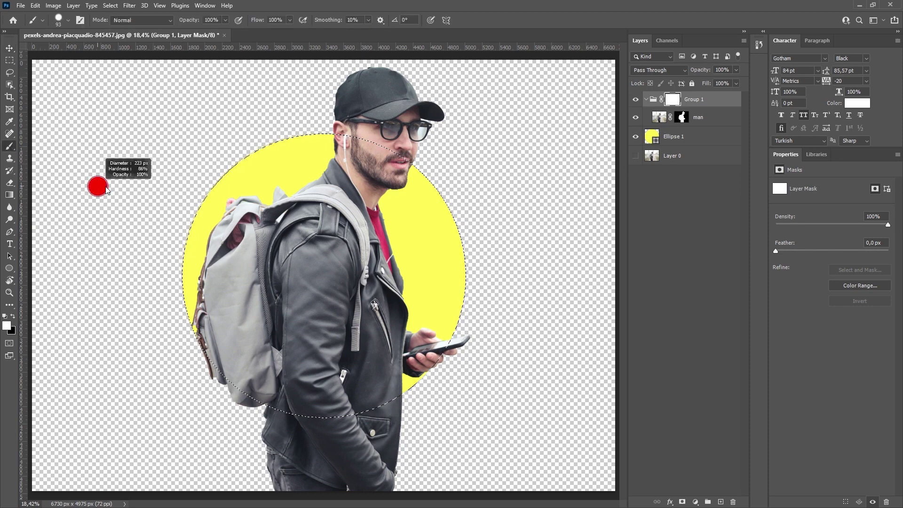
{"action": "left_click", "coordinate": [8, 326]}
{"action": "type", "text": "000000"}
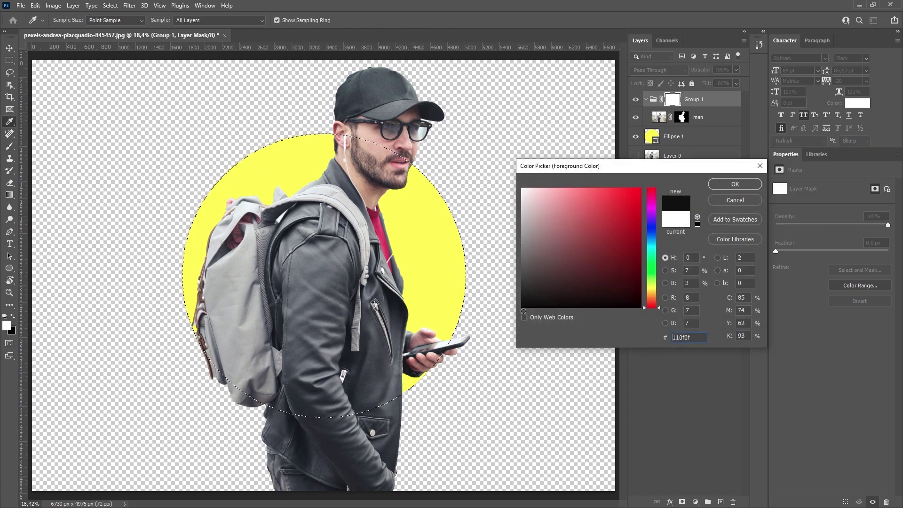
{"action": "left_click", "coordinate": [734, 184]}
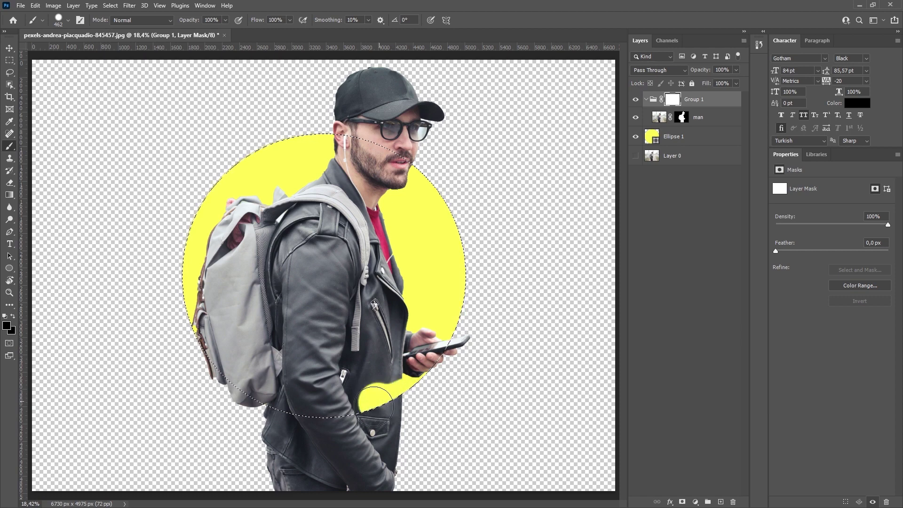
{"action": "left_click_drag", "start_coordinate": [381, 398], "coordinate": [307, 403]}
{"action": "key", "text": "ctrl+z"}
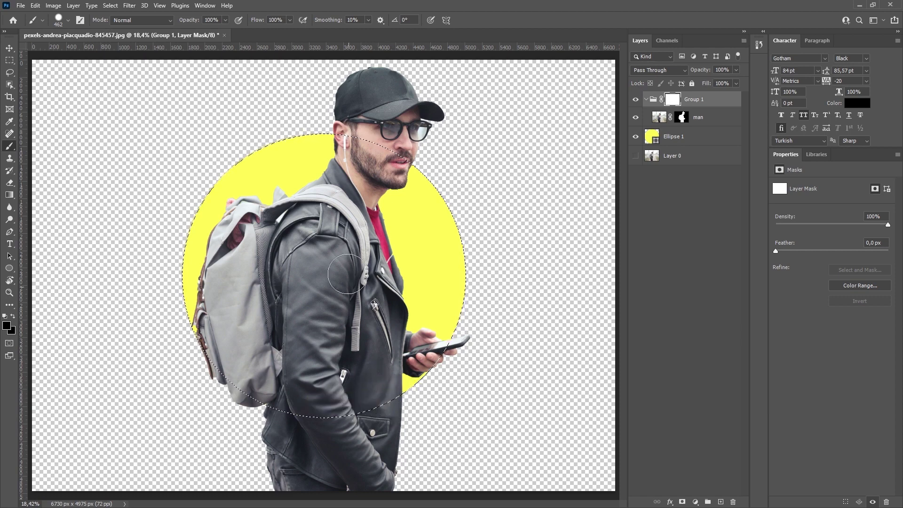
Invert the circle selection and paint out the jacket below the circle's edge
{"action": "left_click", "coordinate": [109, 6]}
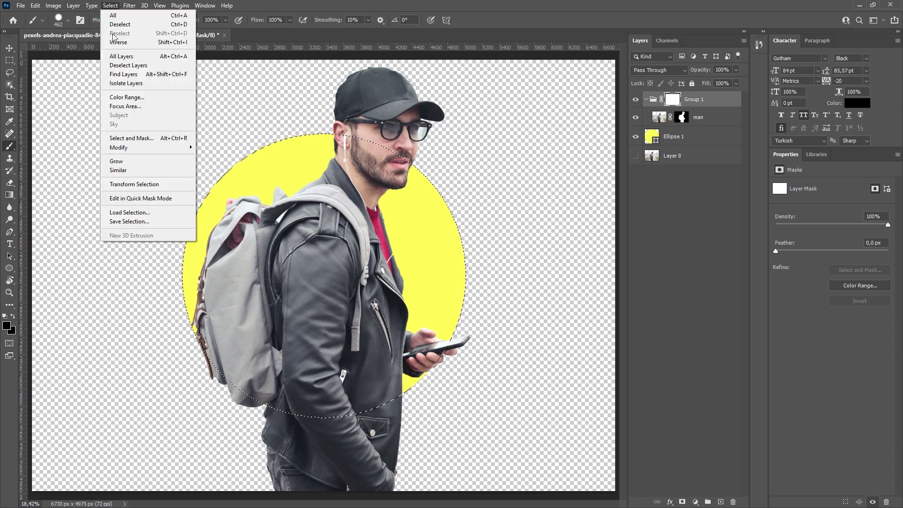
{"action": "left_click", "coordinate": [171, 48]}
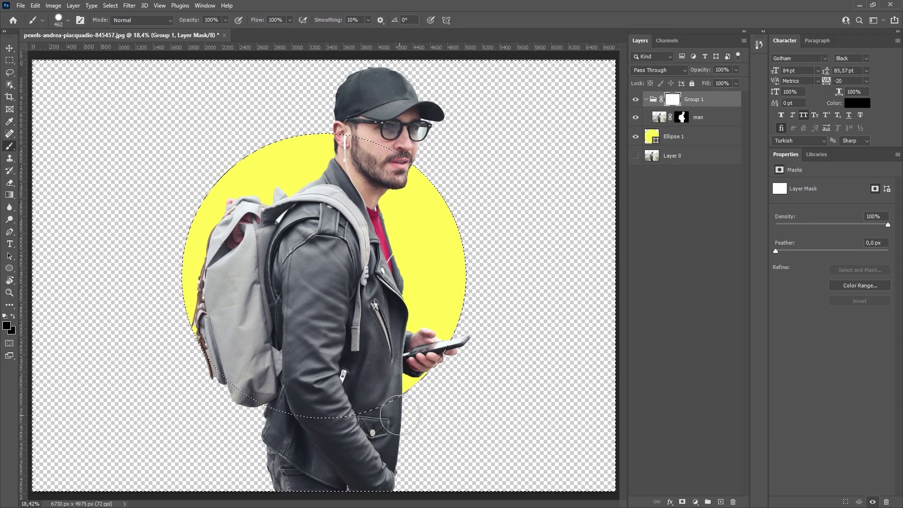
{"action": "left_click_drag", "start_coordinate": [391, 404], "coordinate": [297, 424]}
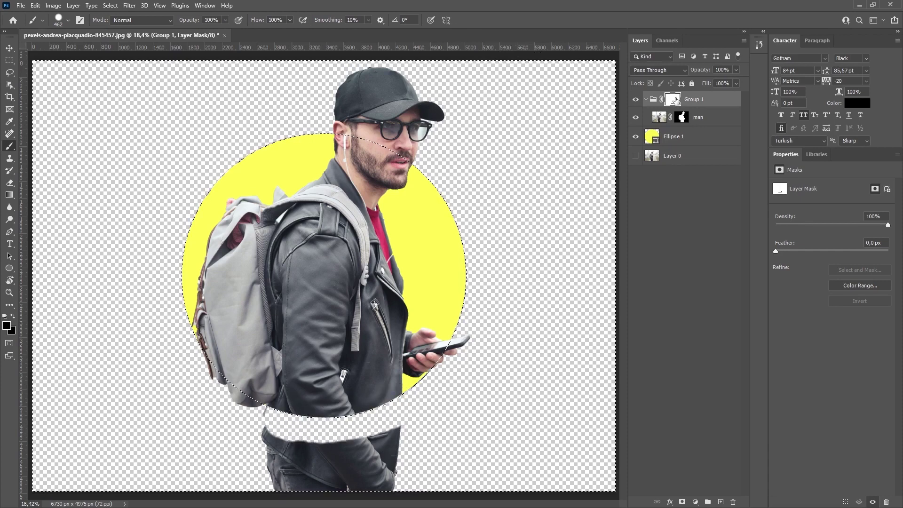
{"action": "mouse_move", "coordinate": [388, 473]}
{"action": "left_mouse_down"}
{"action": "mouse_move", "coordinate": [379, 433]}
{"action": "mouse_move", "coordinate": [346, 463]}
{"action": "mouse_move", "coordinate": [278, 462]}
{"action": "left_mouse_up"}
Deselect, return to the Move tool, and zoom out to fit the whole canvas
{"action": "key", "text": "v"}
{"action": "left_click", "coordinate": [110, 7]}
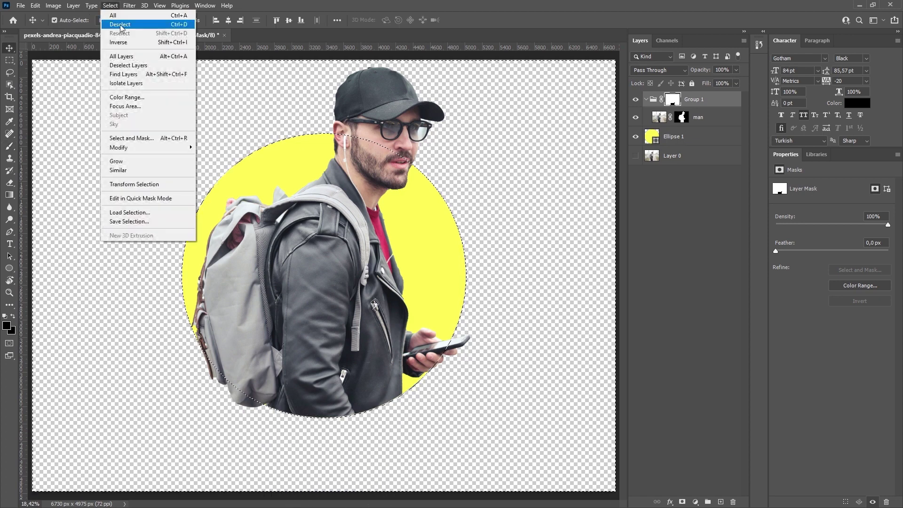
{"action": "left_click", "coordinate": [115, 27]}
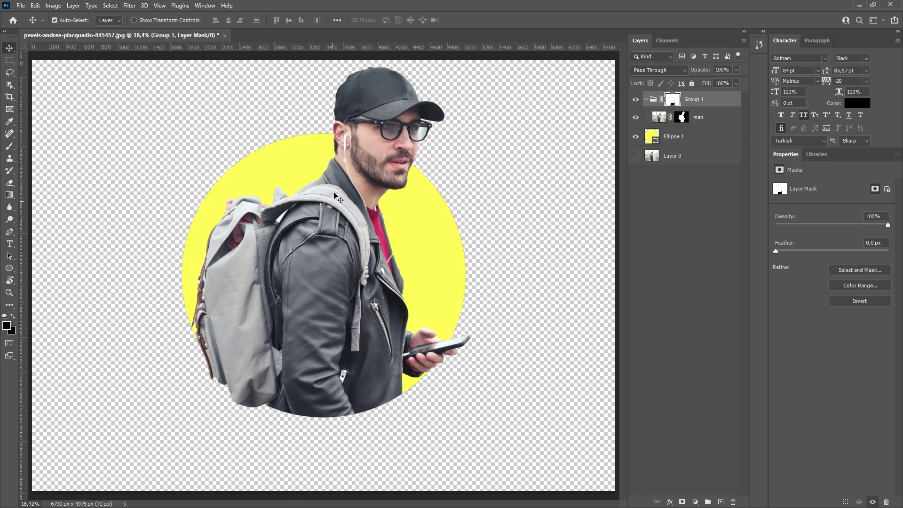
{"action": "key", "text": "ctrl+minus"}
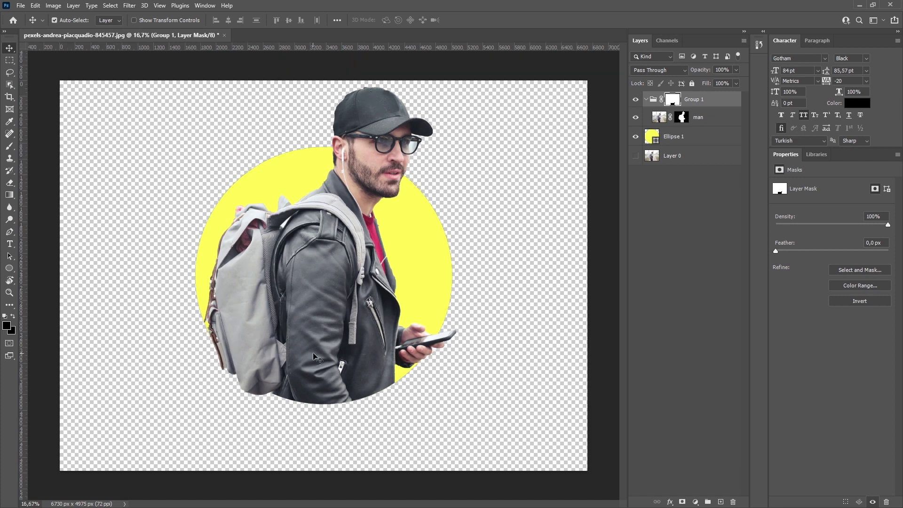
Move the circle and man group lower and add a black-filled layer above Layer 0
{"action": "left_click", "coordinate": [675, 139]}
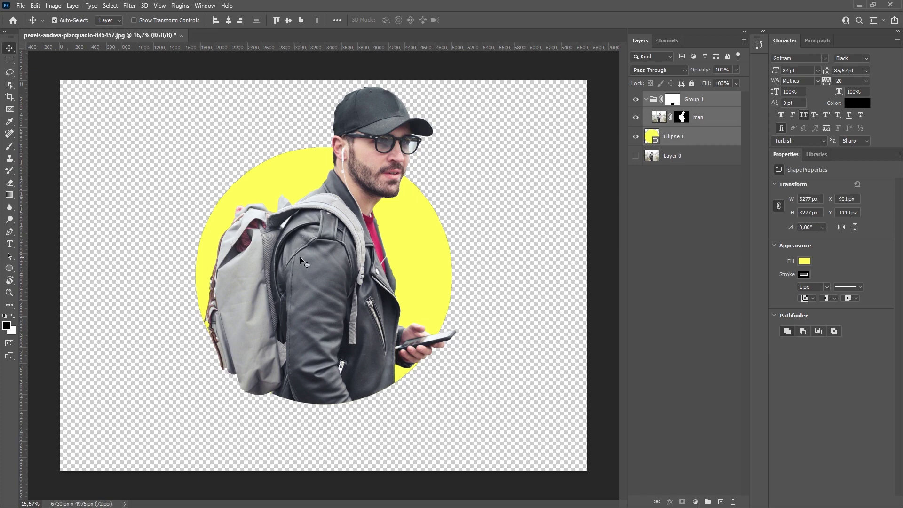
{"action": "left_click_drag", "start_coordinate": [300, 247], "coordinate": [290, 271]}
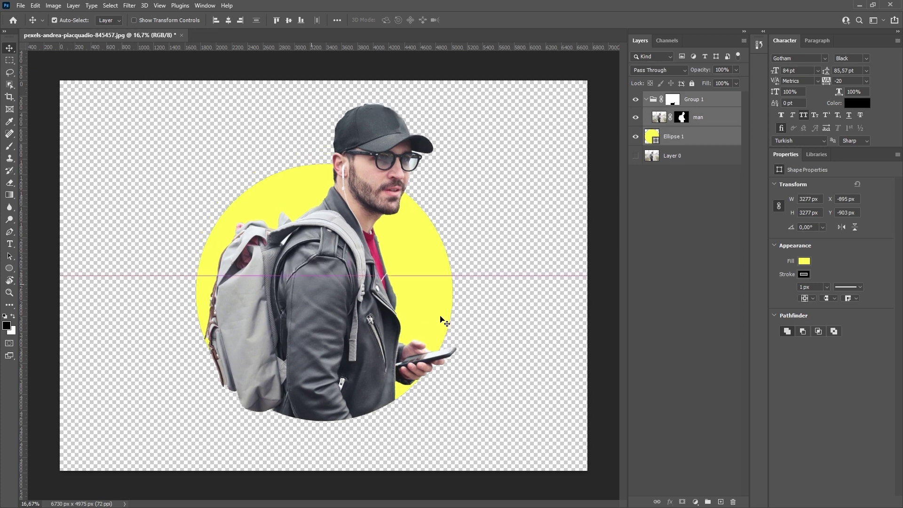
{"action": "left_click", "coordinate": [675, 158]}
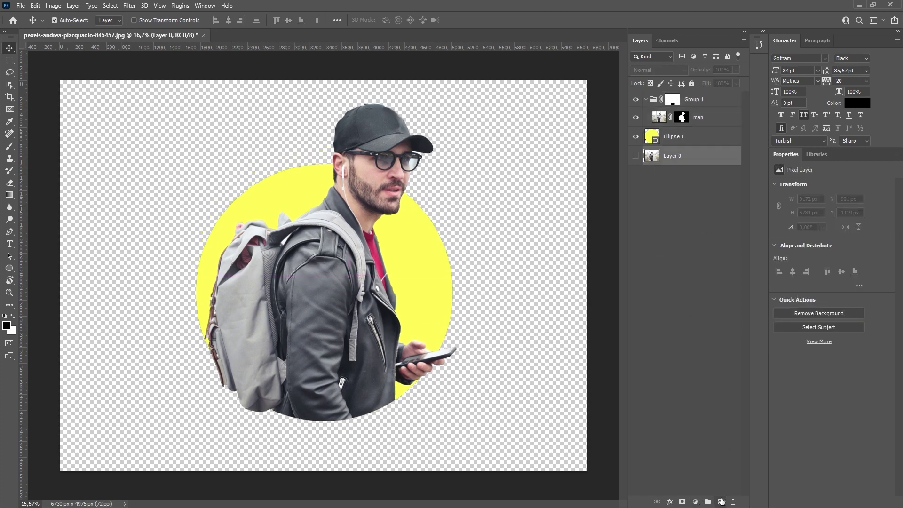
{"action": "left_click", "coordinate": [719, 501]}
{"action": "key", "text": "alt+BackSpace"}
{"action": "left_click", "coordinate": [7, 325]}
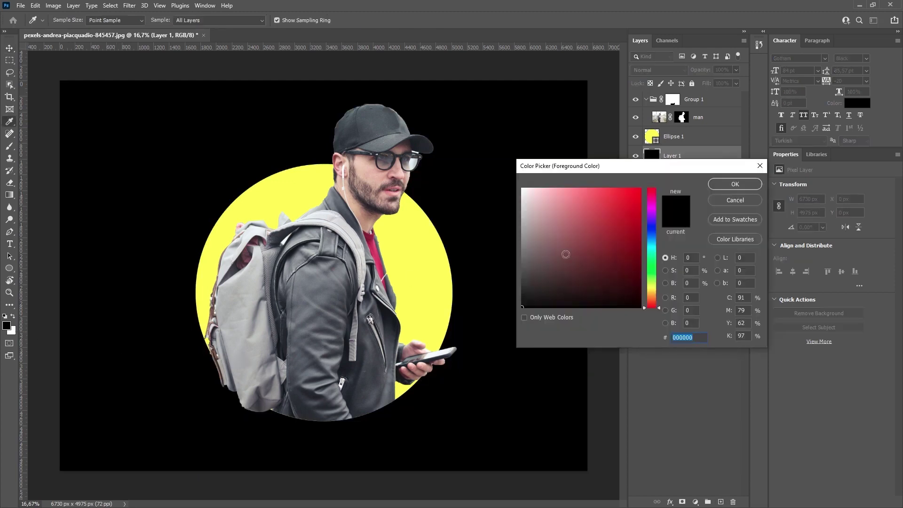
{"action": "type", "text": "cccccc"}
Fill the background layer with a light colour and give Ellipse 1 a 76 px stroke
{"action": "key", "text": "Return"}
{"action": "key", "text": "alt+BackSpace"}
{"action": "double_click", "coordinate": [705, 136]}
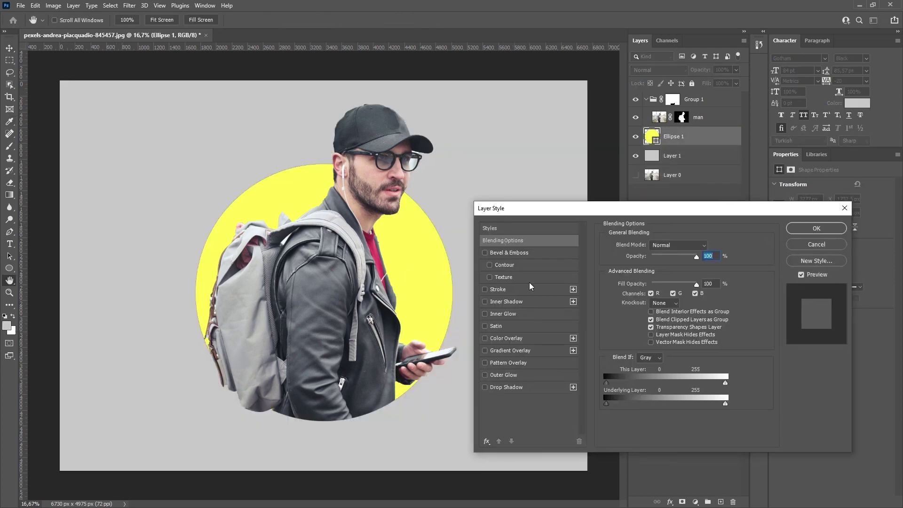
{"action": "left_click", "coordinate": [498, 290]}
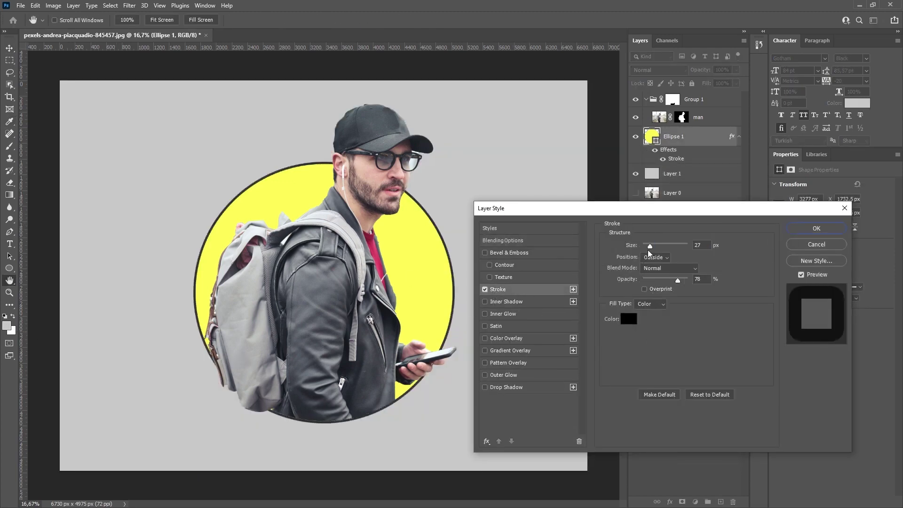
{"action": "left_click_drag", "start_coordinate": [649, 244], "coordinate": [672, 255]}
{"action": "left_click", "coordinate": [797, 228]}
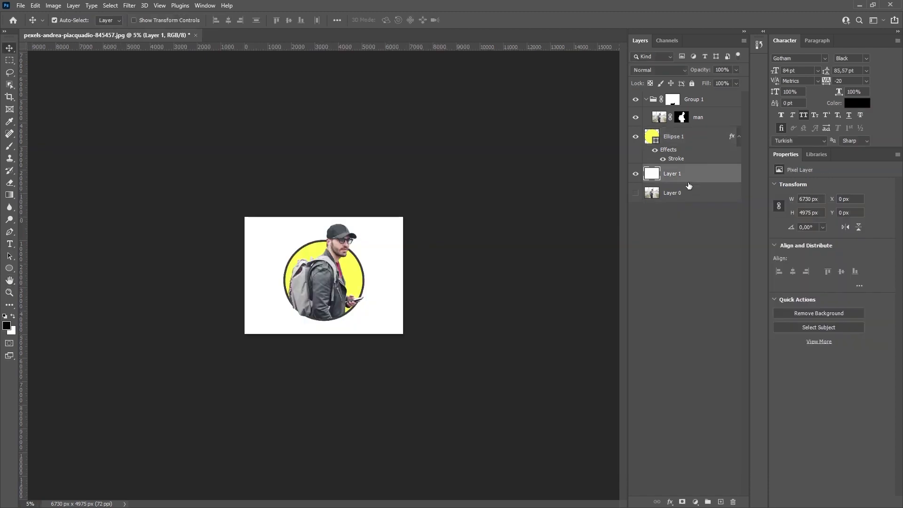
{"action": "key", "text": "ctrl+plus"}
{"action": "key", "text": "ctrl+plus"}
{"action": "key", "text": "ctrl+plus"}
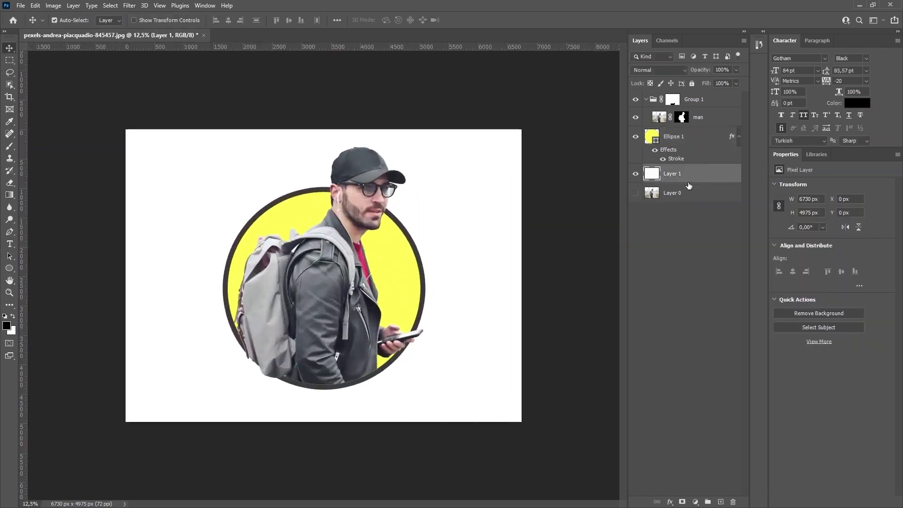